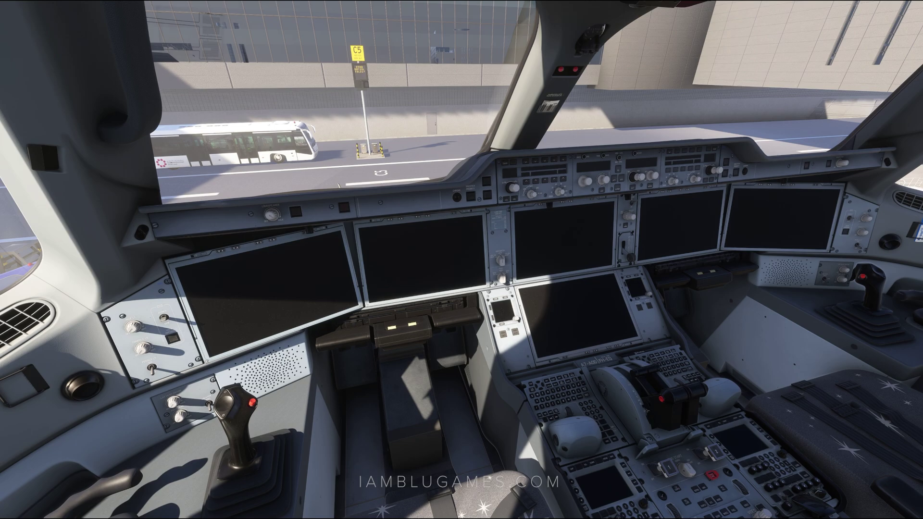
# - Connect EXT 1 external power on the overhead panel so the EFB powers up
pyautogui.hotkey('alt', '2')
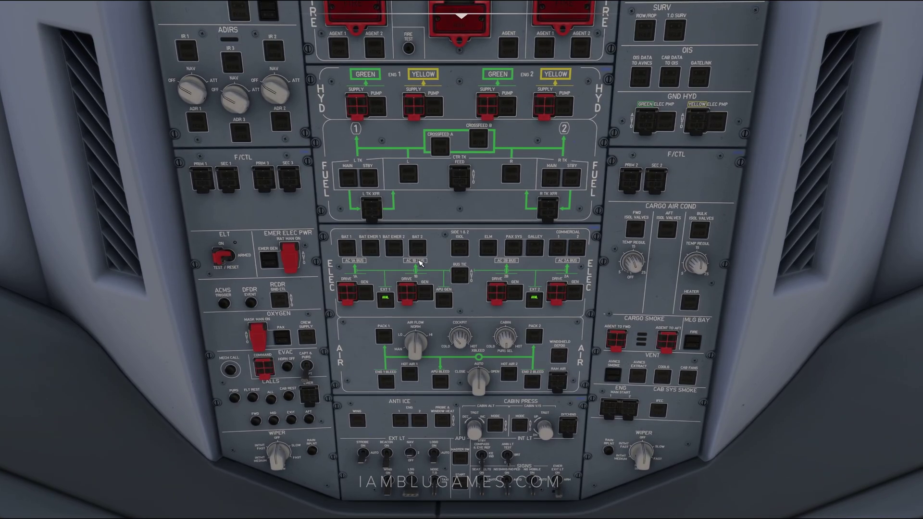
pyautogui.click(385, 299)
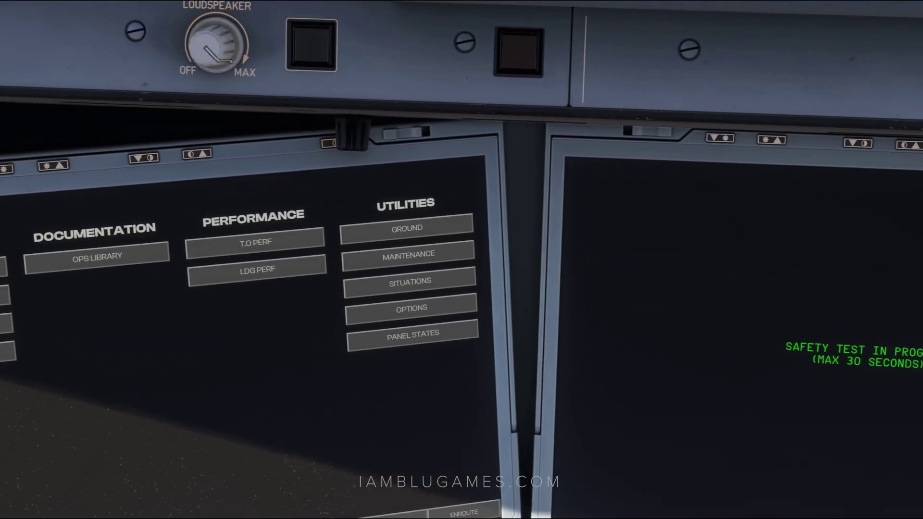
# - Show the EFB aircraft options page, with thrust reduction at 1000 ft and IRS alignment Real
pyautogui.click(392, 301)
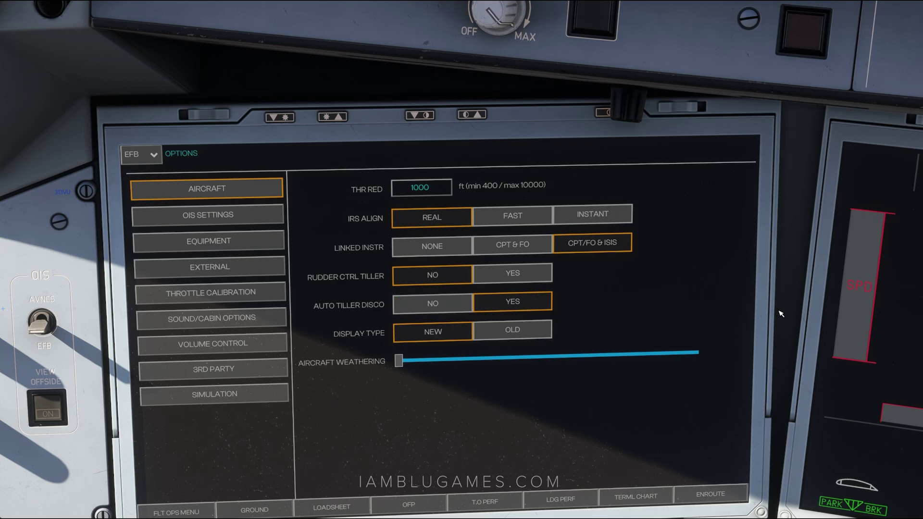
# - Back in the cockpit view, display OIS settings: Navigraph charts, KGS weight units, Real boot time
pyautogui.hotkey('ctrl', 'space')
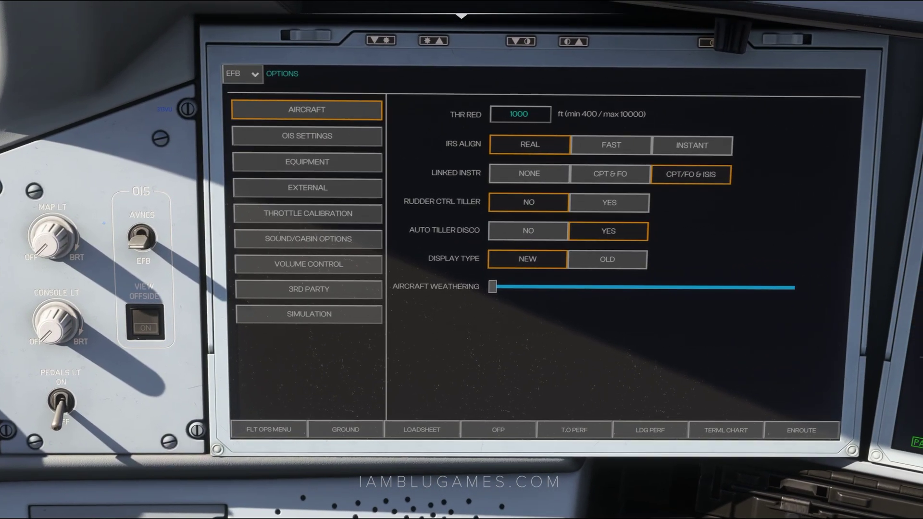
pyautogui.click(336, 137)
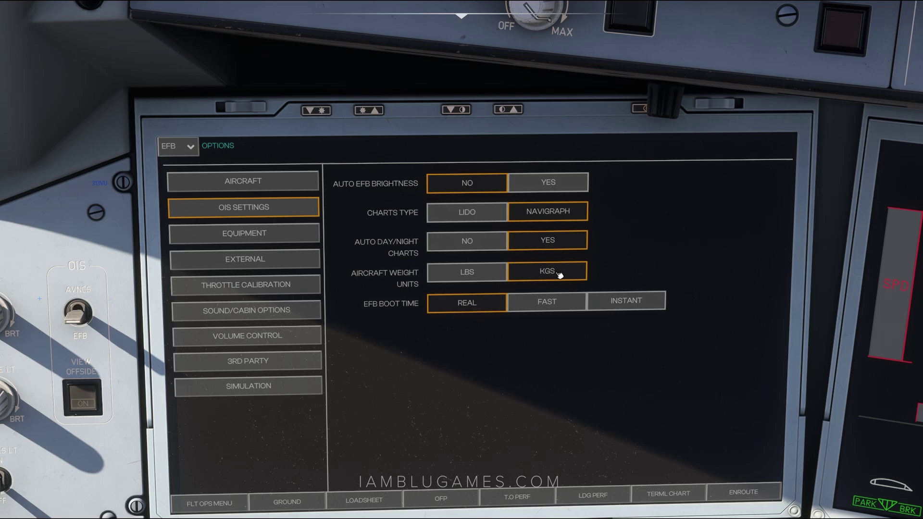
# - Display throttle calibration with reverser on axis Yes and a 5% deadzone
pyautogui.click(243, 287)
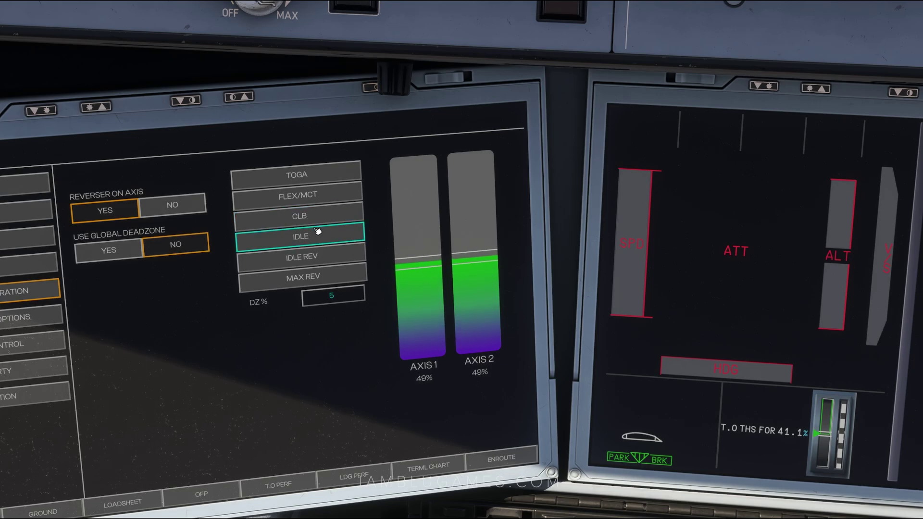
# - Record the idle throttle position, then reach the 3rd party page showing Navigraph navdata
pyautogui.click(318, 232)
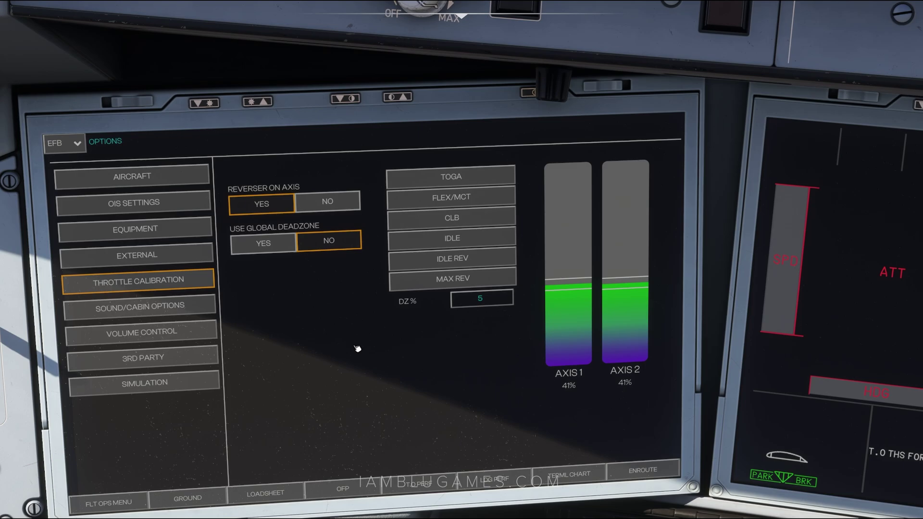
pyautogui.click(253, 302)
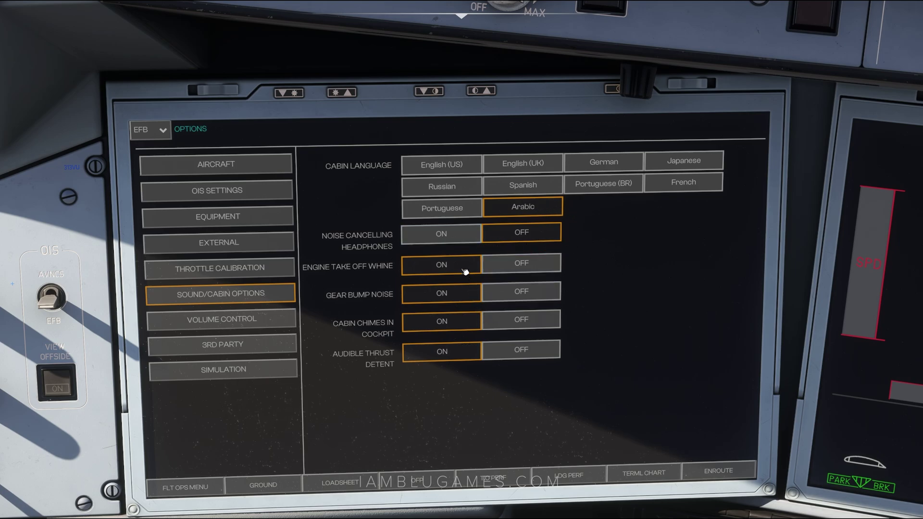
pyautogui.click(274, 323)
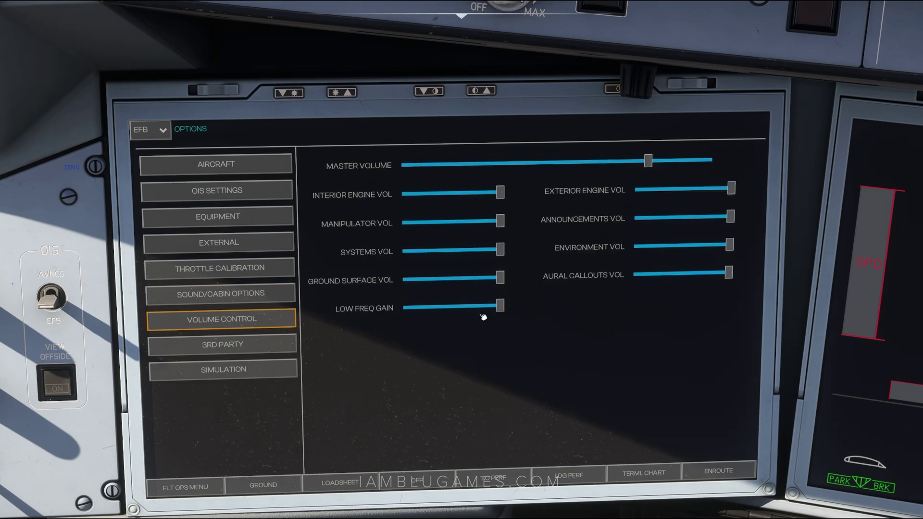
pyautogui.click(293, 342)
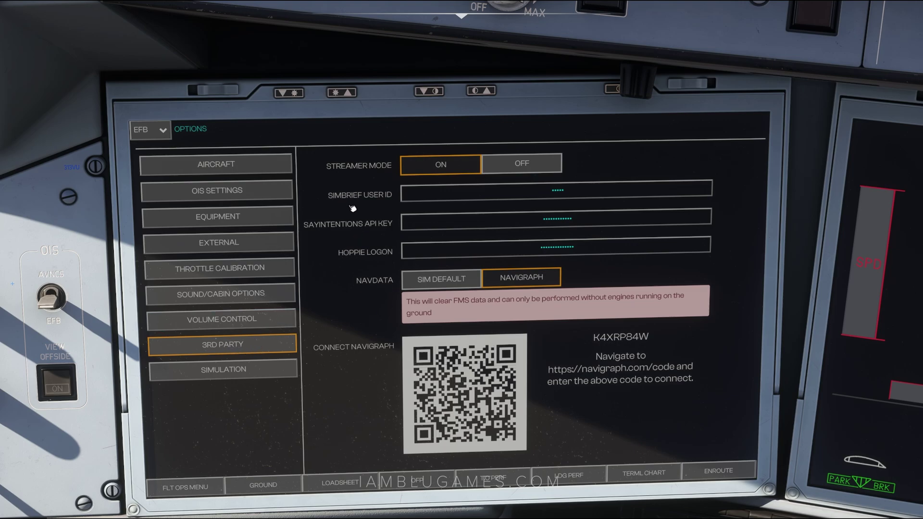
pyautogui.click(517, 199)
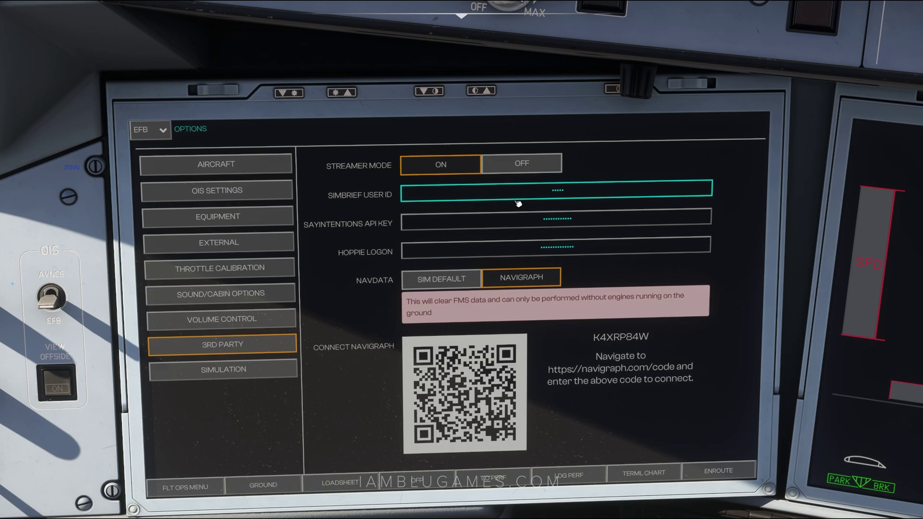
pyautogui.click(323, 246)
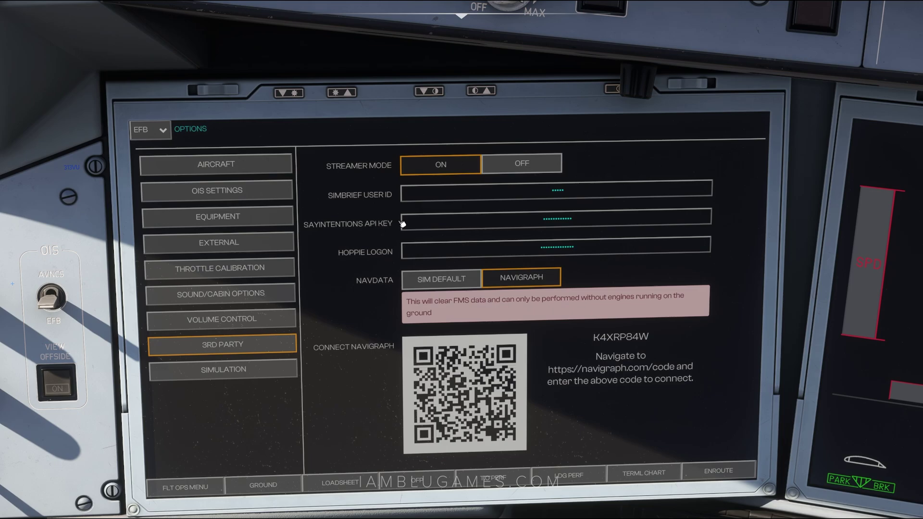
pyautogui.click(498, 252)
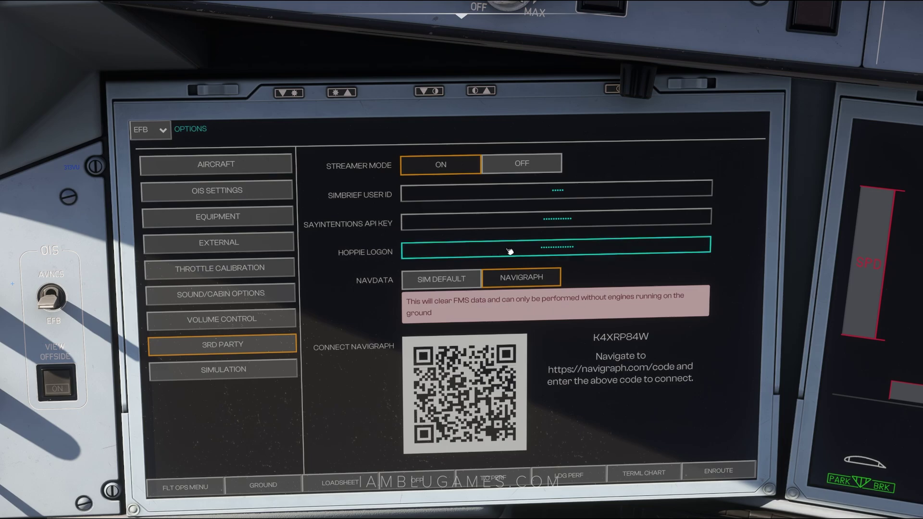
pyautogui.click(411, 259)
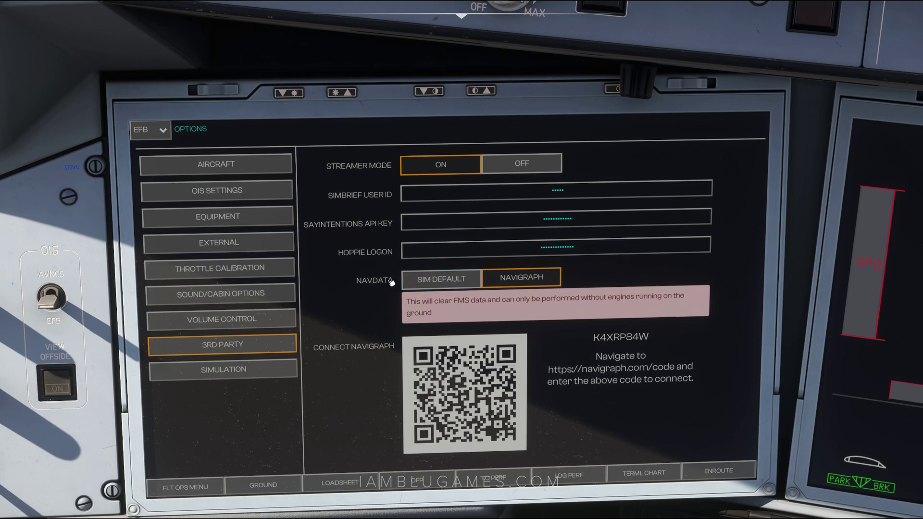
pyautogui.click(441, 280)
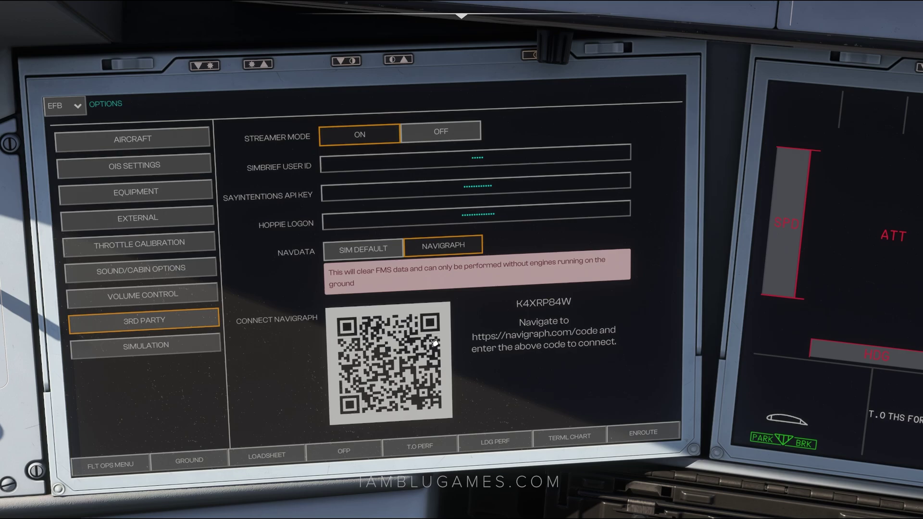
# - Open the OTHH ALVEN 2M departure chart from terminal charts and switch it to night mode
pyautogui.click(582, 438)
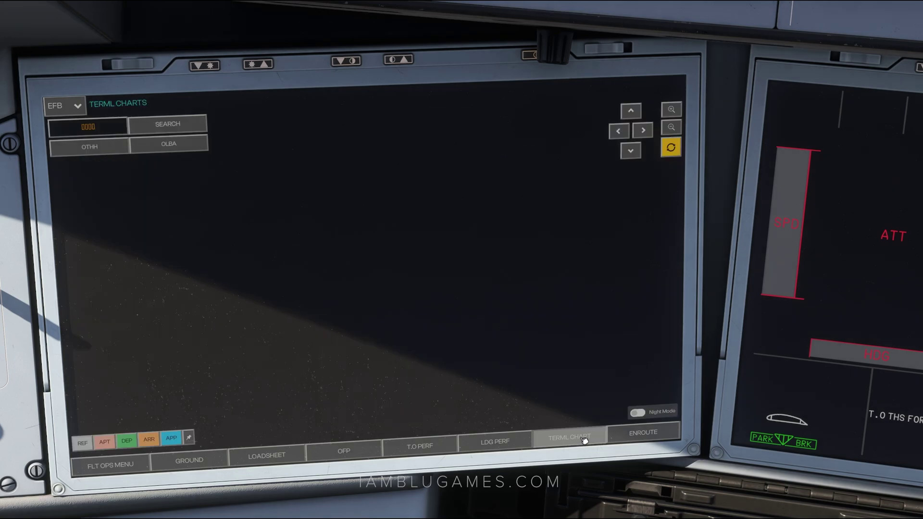
pyautogui.click(91, 150)
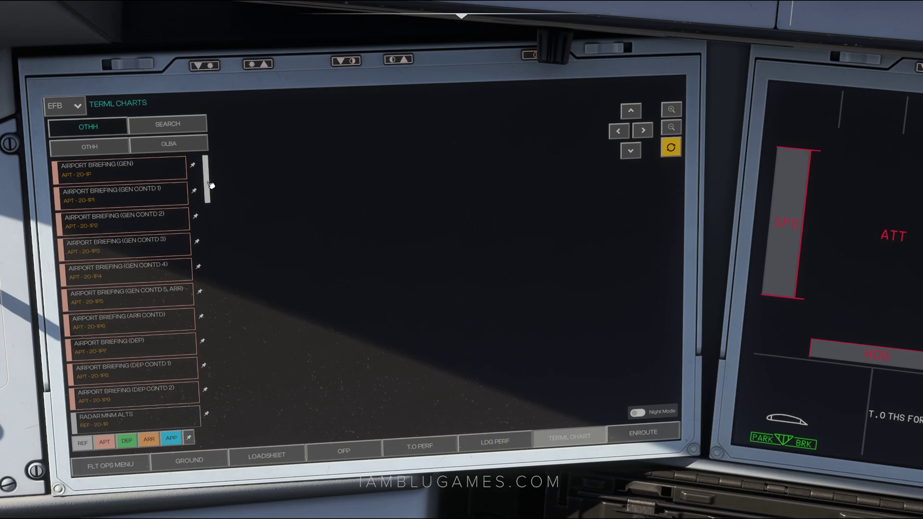
pyautogui.moveTo(210, 184); pyautogui.dragTo(211, 250)
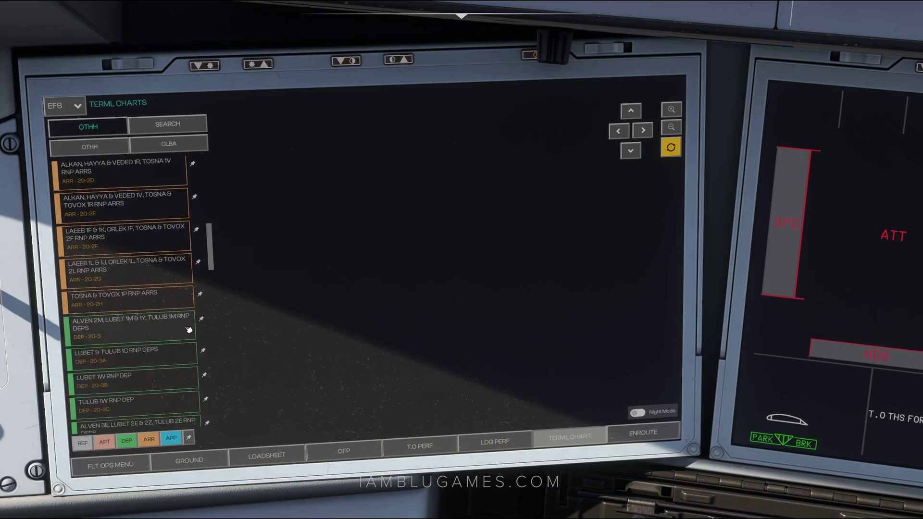
pyautogui.click(143, 334)
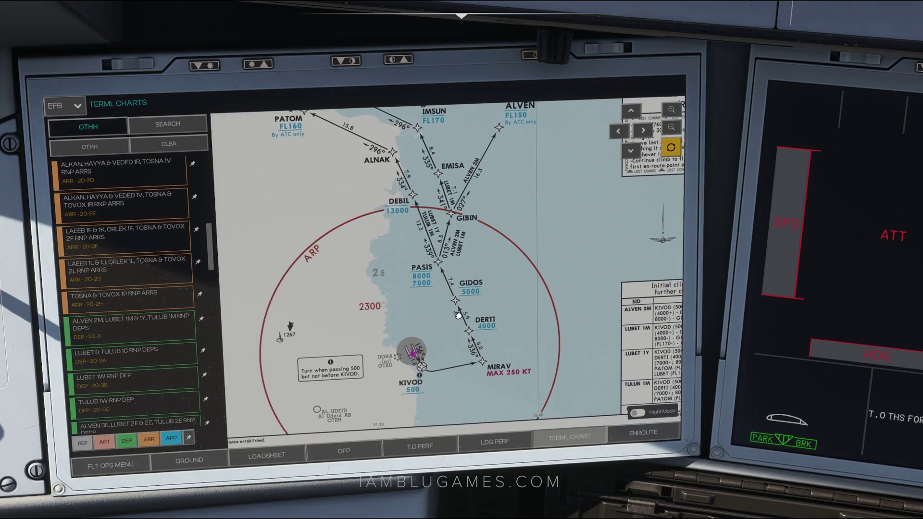
pyautogui.click(640, 413)
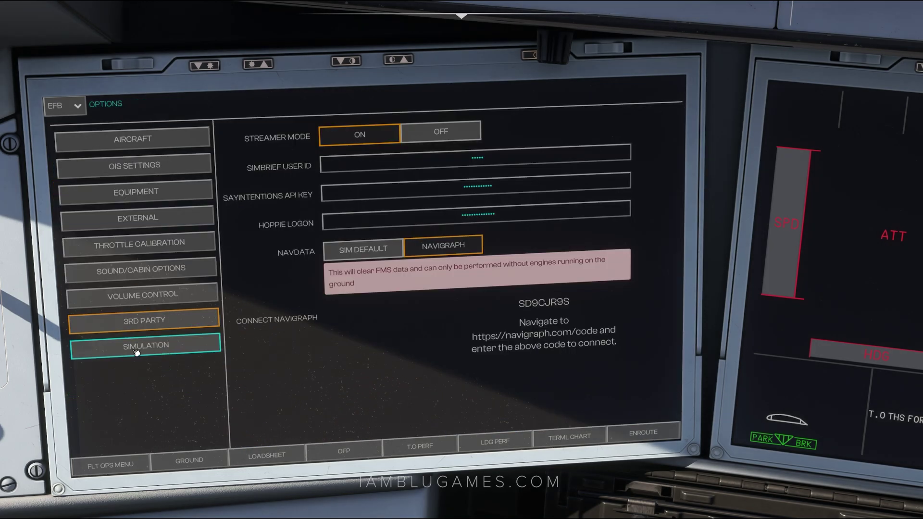
# - Bring up the SIMULATION options page to review its settings
pyautogui.click(134, 352)
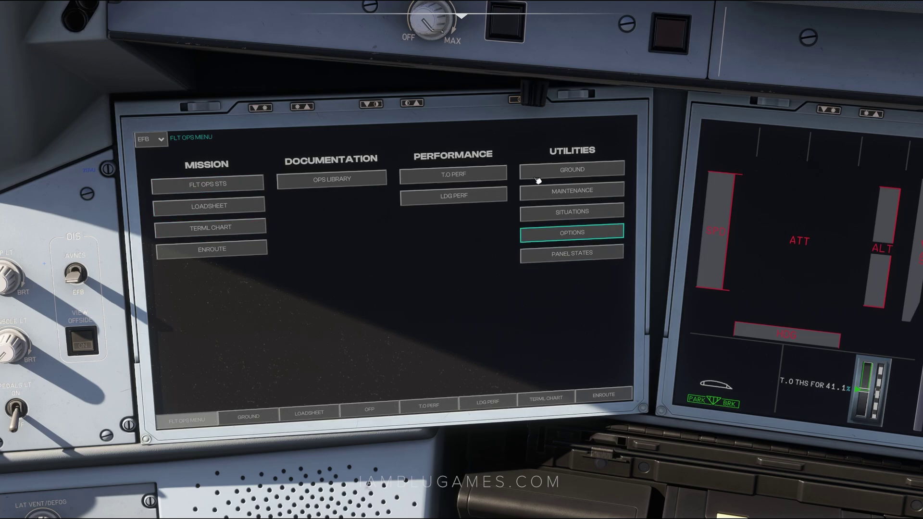
# - Check the ground services page and GSX menu, then show the empty loadsheet (0 of 367 passengers)
pyautogui.click(249, 418)
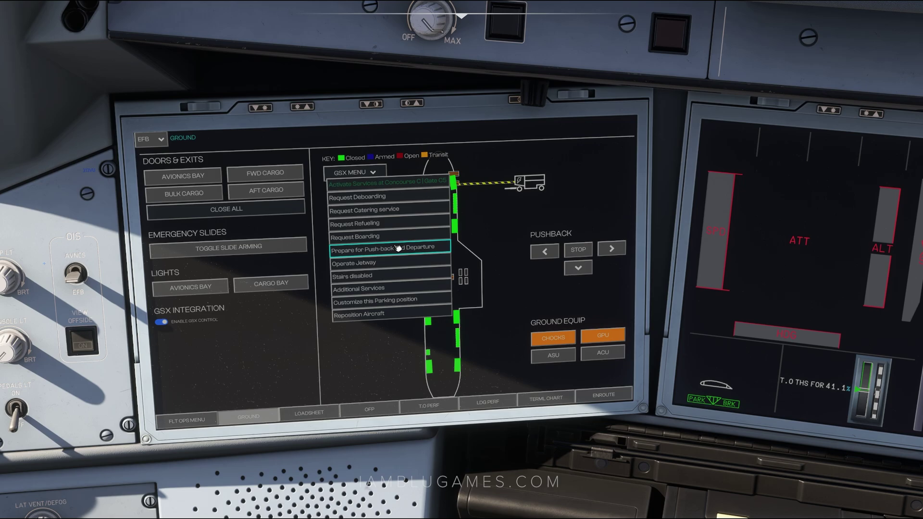
pyautogui.click(362, 199)
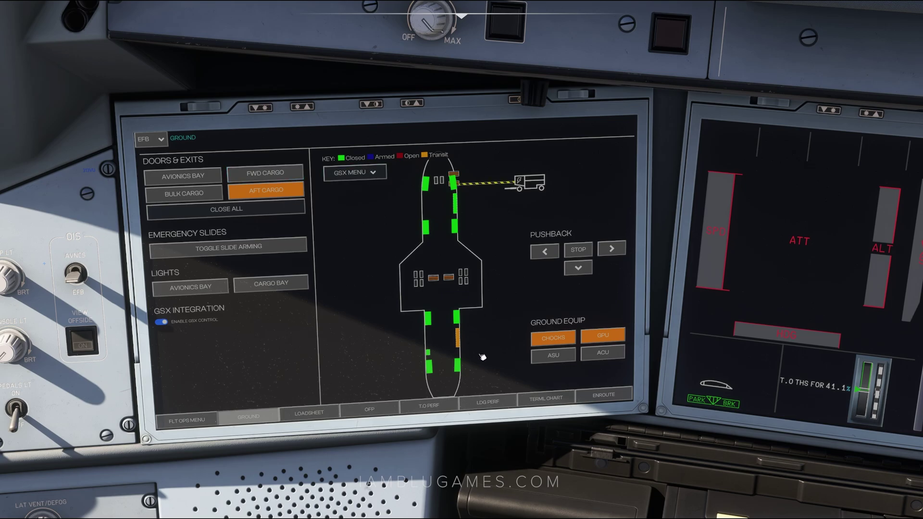
pyautogui.click(313, 417)
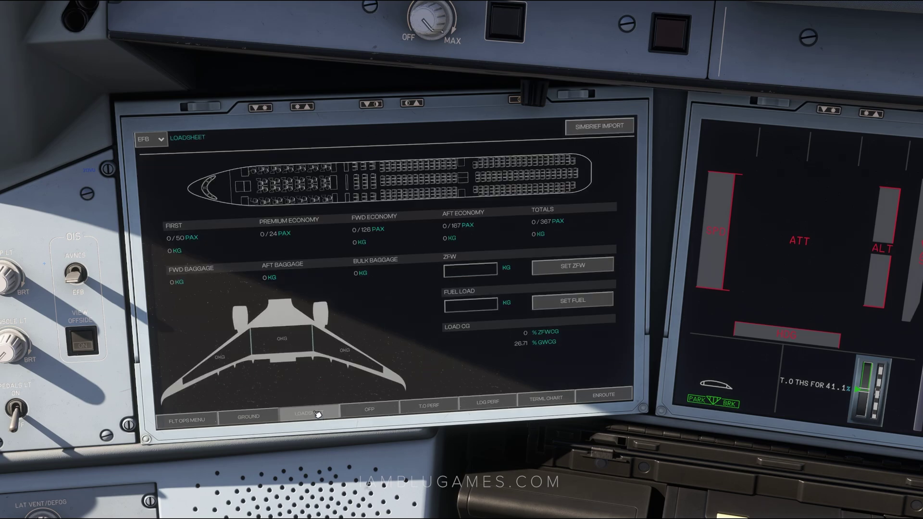
# - Import SimBrief figures, then apply 182456 kg ZFW and load 31470 kg of fuel
pyautogui.click(611, 127)
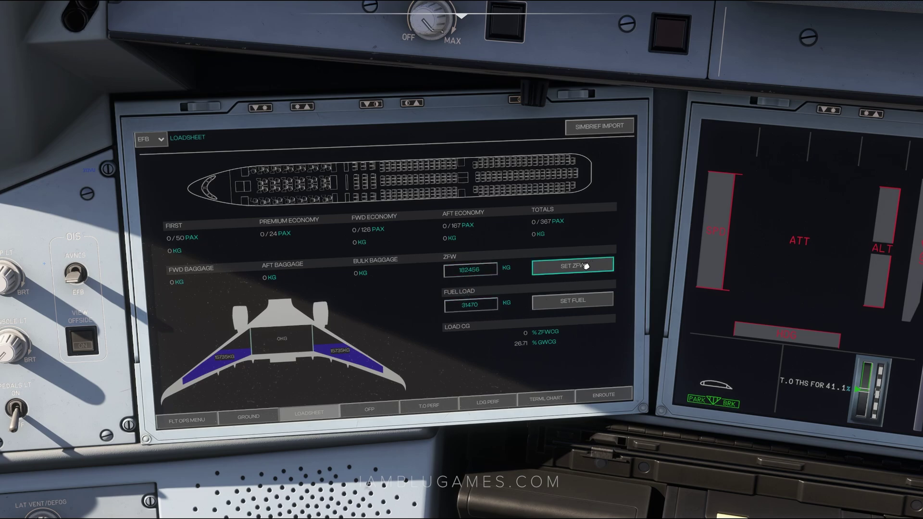
pyautogui.click(586, 265)
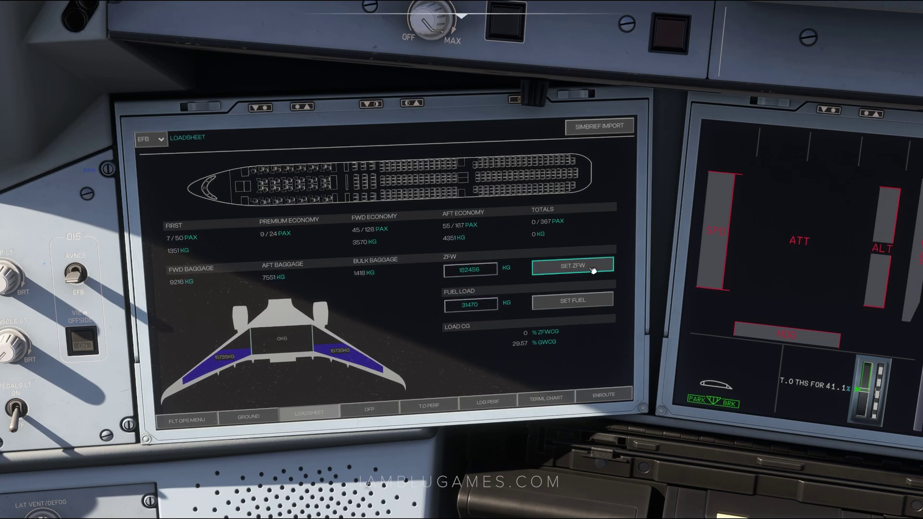
pyautogui.click(575, 302)
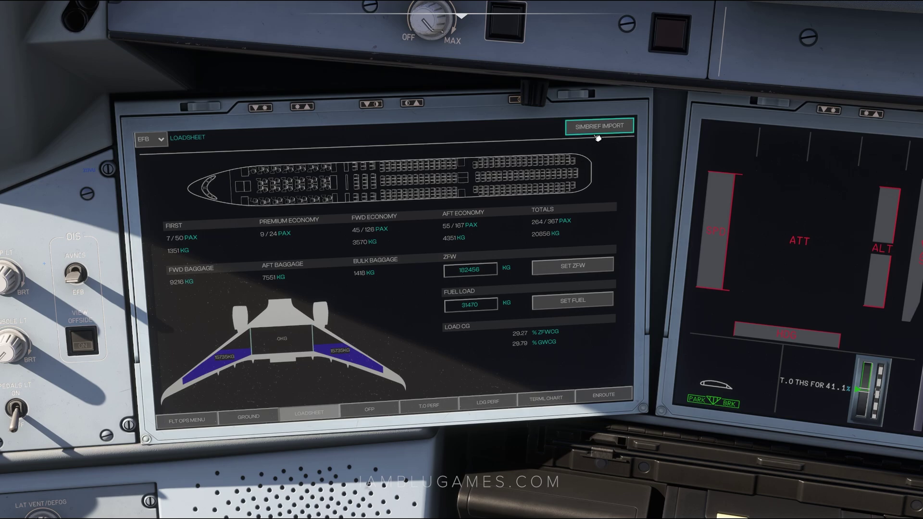
# - Scroll through the OFP's routing and flight log, then show the blank takeoff performance page
pyautogui.click(369, 412)
pyautogui.scroll(-10, 288, 255)
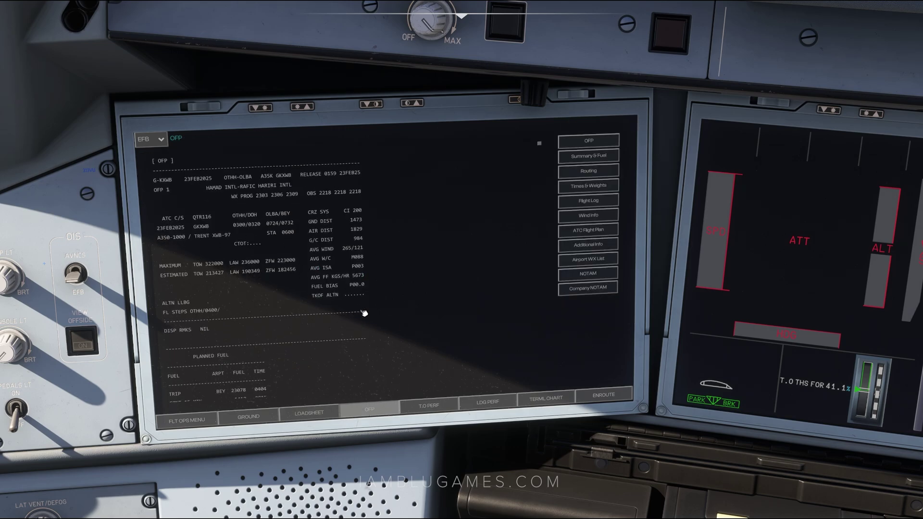
pyautogui.scroll(-3, 290, 296)
pyautogui.scroll(-10, 290, 296)
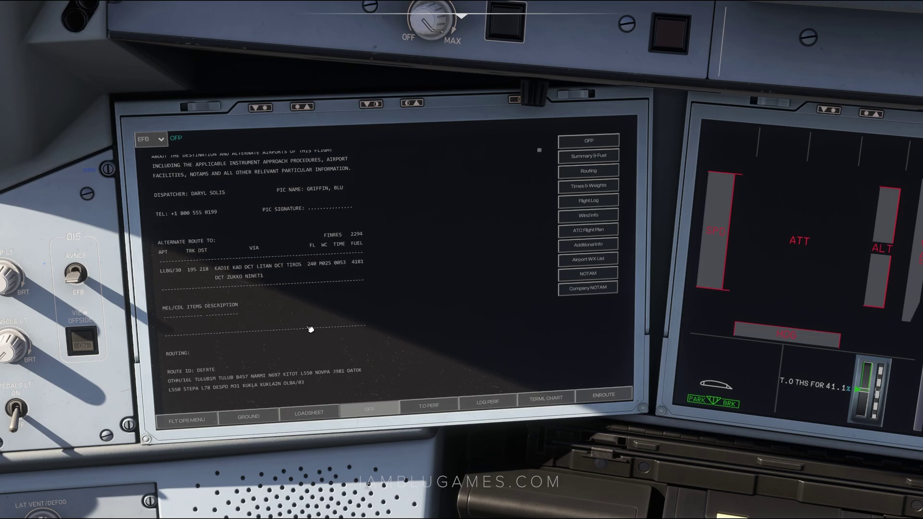
pyautogui.scroll(-10, 298, 312)
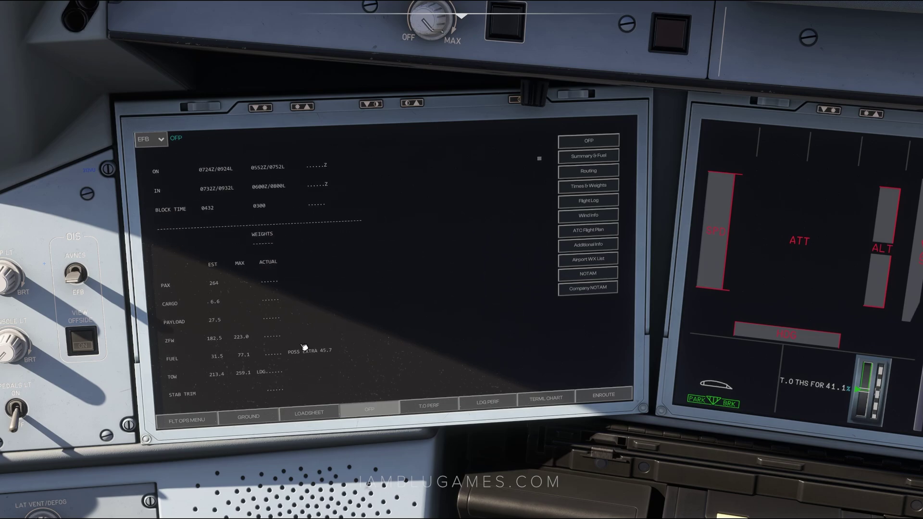
pyautogui.click(591, 171)
pyautogui.click(591, 201)
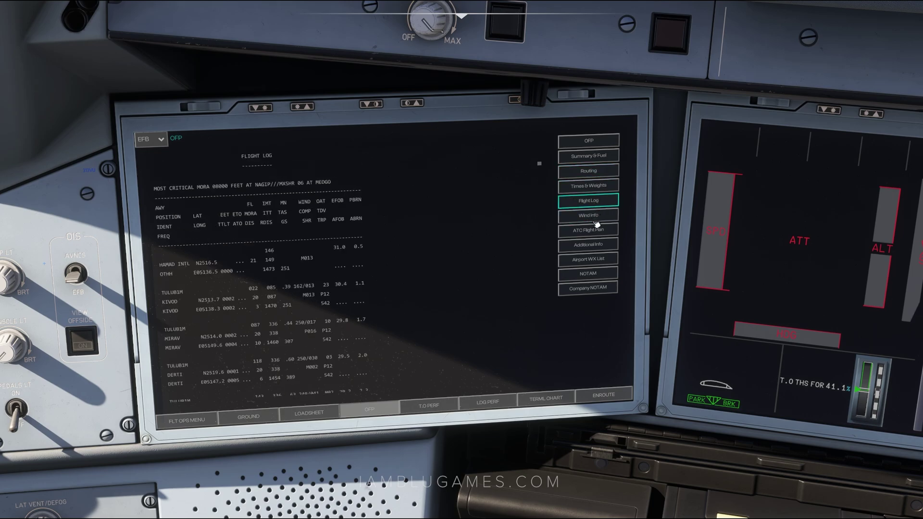
pyautogui.click(439, 409)
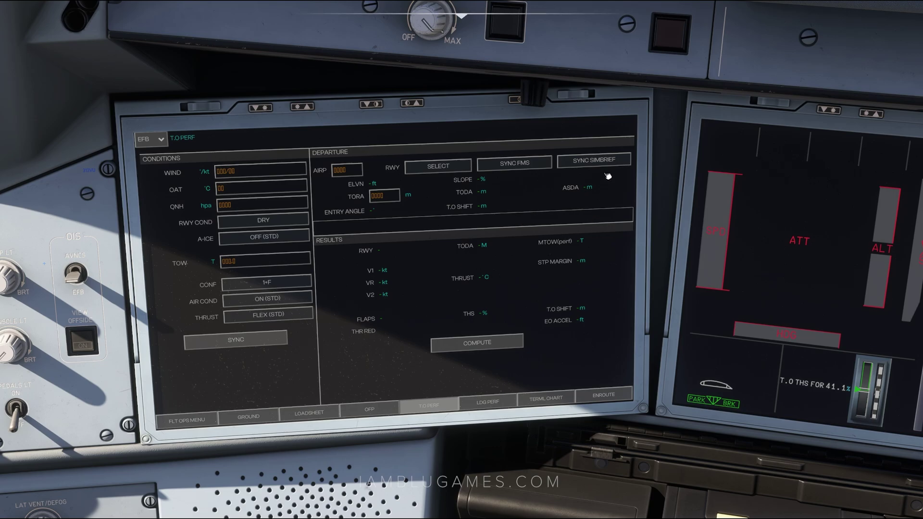
# - Sync OTHH runway 16L takeoff data from SimBrief to the FMS, then browse terminal charts and en-route map
pyautogui.click(595, 162)
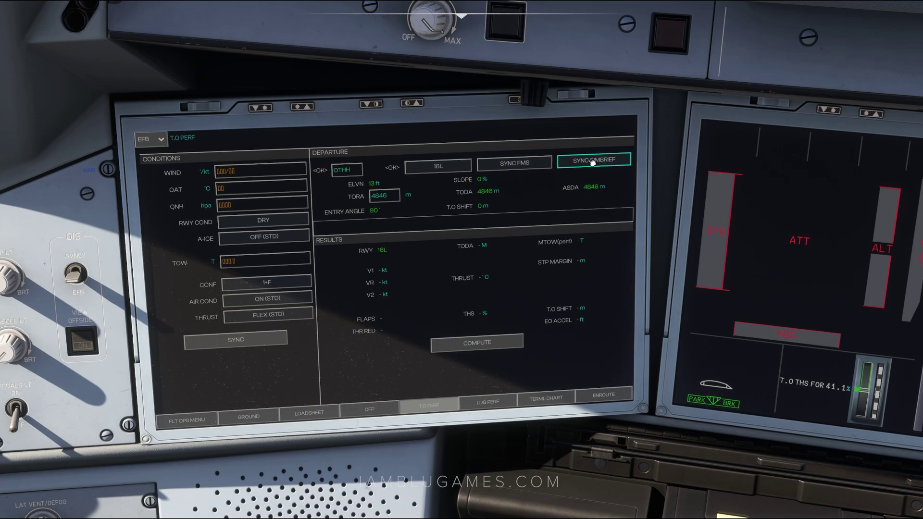
pyautogui.click(503, 169)
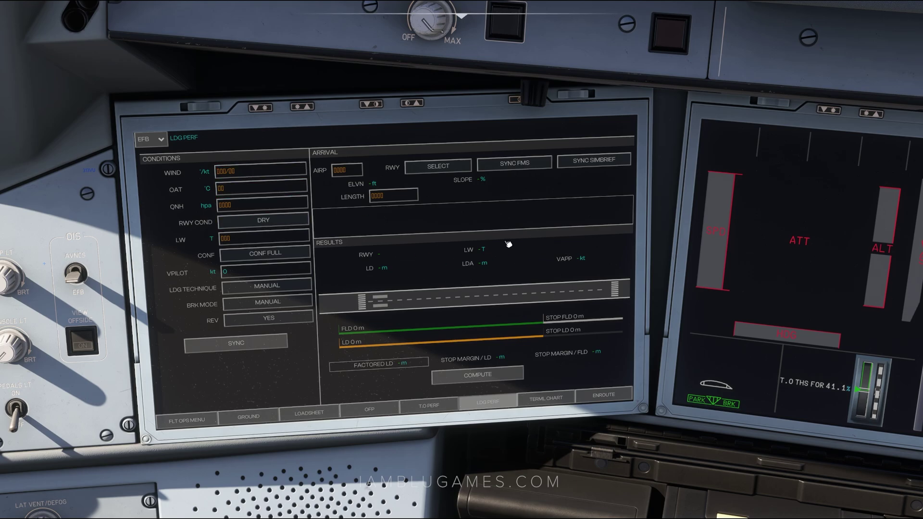
pyautogui.click(553, 399)
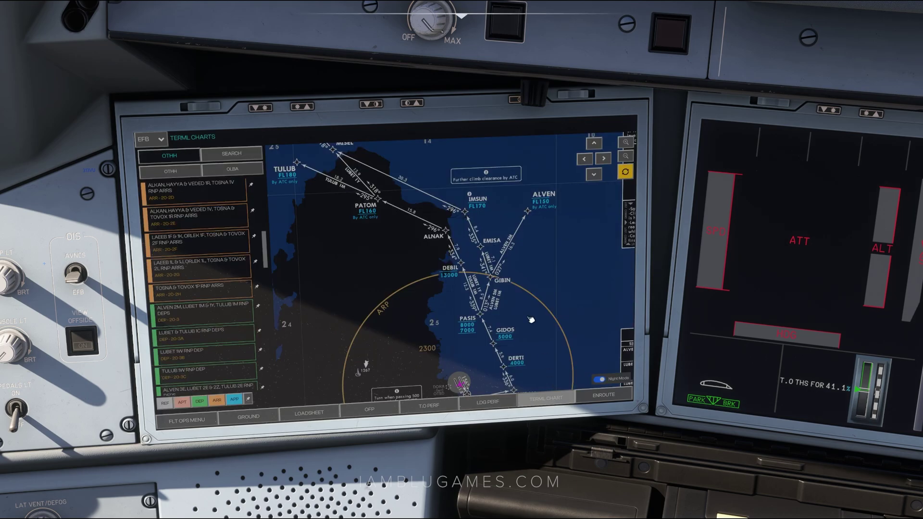
pyautogui.click(604, 394)
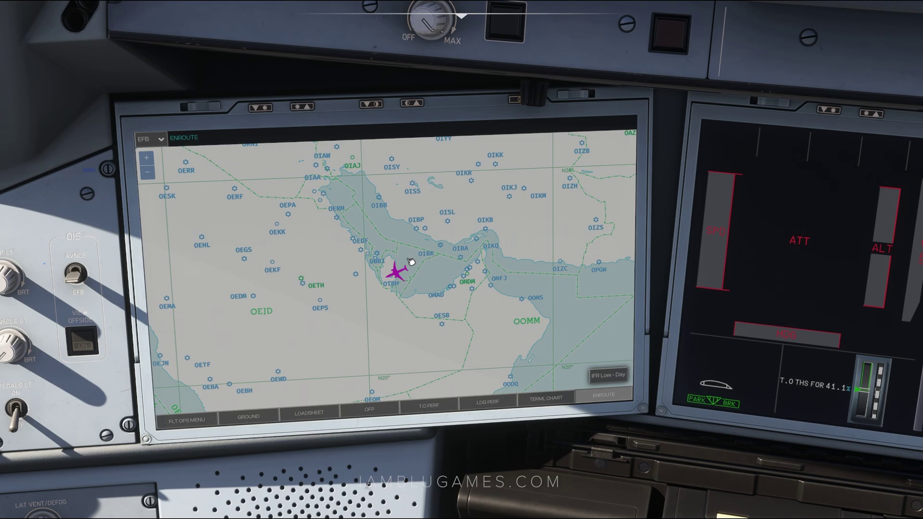
pyautogui.click(186, 420)
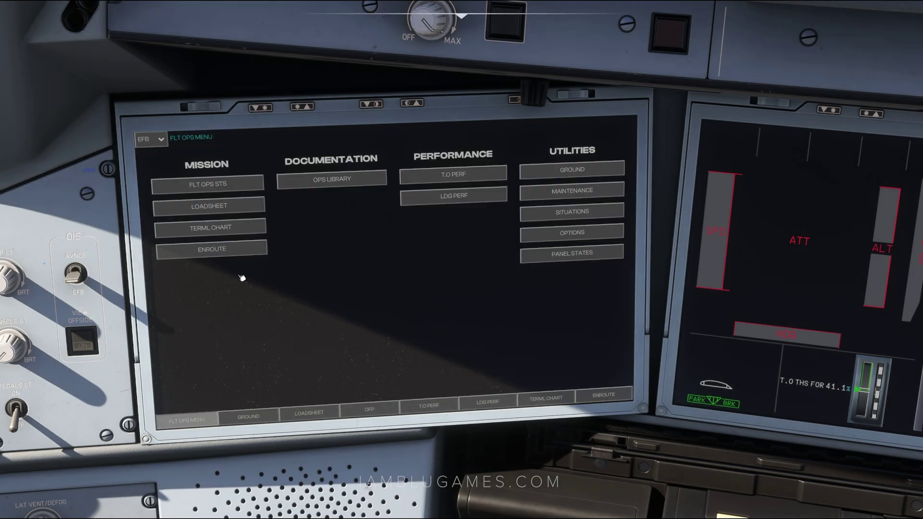
# - Import callsign QTR116 and the OTHH to OLBA route from SimBrief into the flight ops status page
pyautogui.click(207, 186)
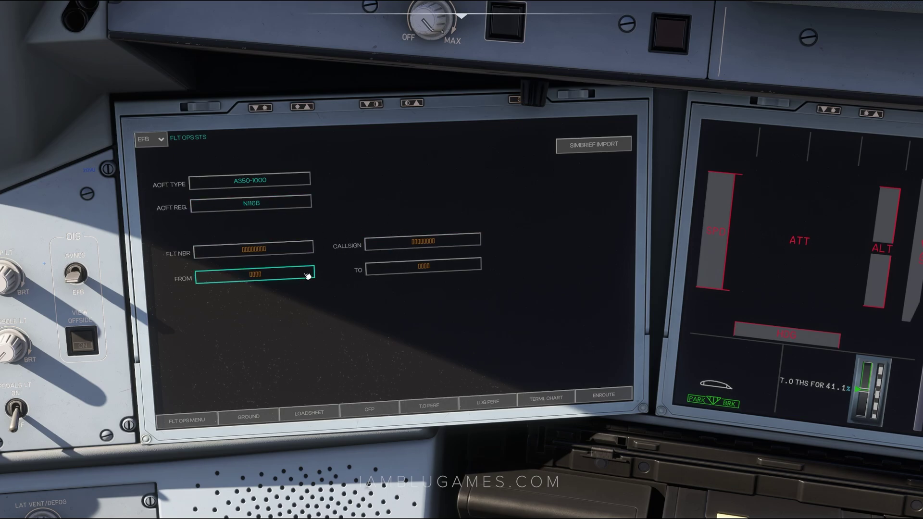
pyautogui.click(608, 146)
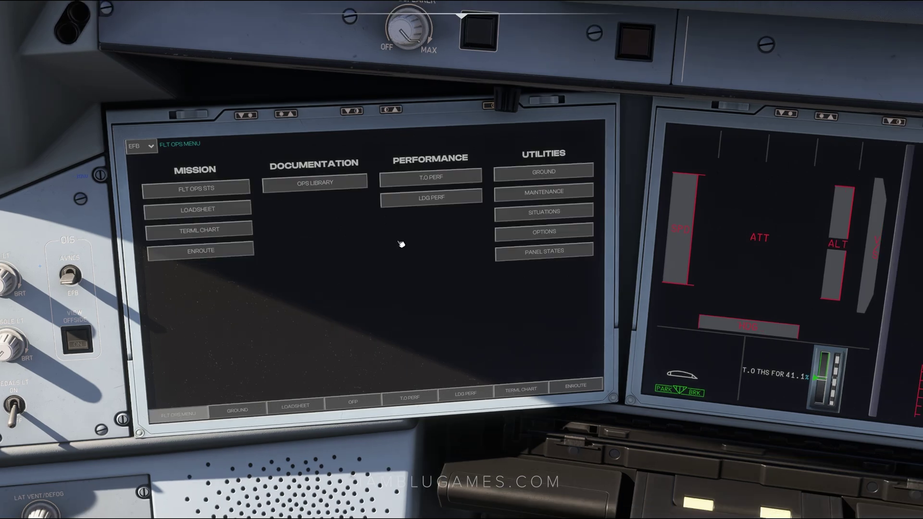
pyautogui.click(559, 194)
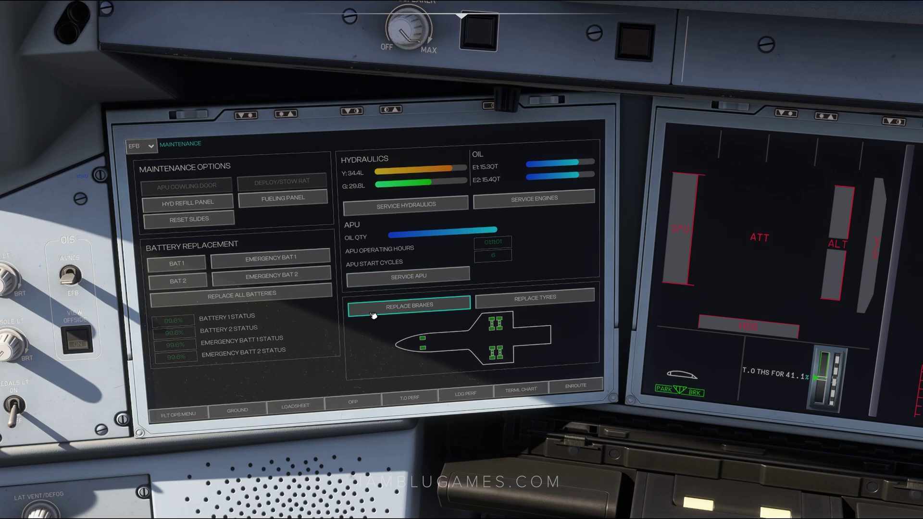
pyautogui.click(178, 413)
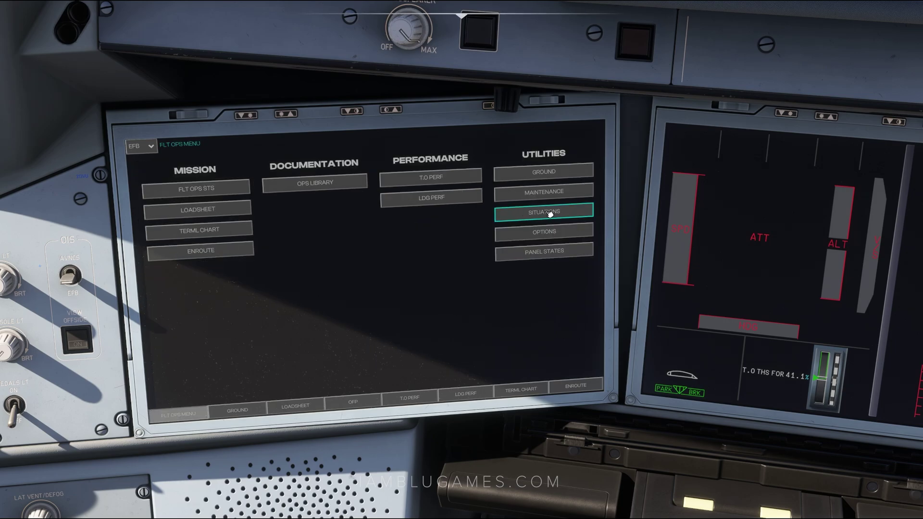
pyautogui.click(550, 214)
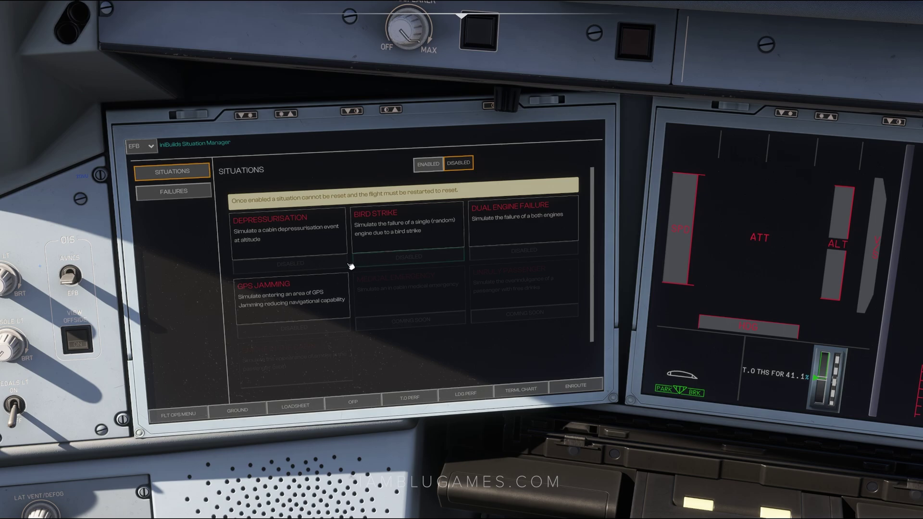
pyautogui.click(184, 192)
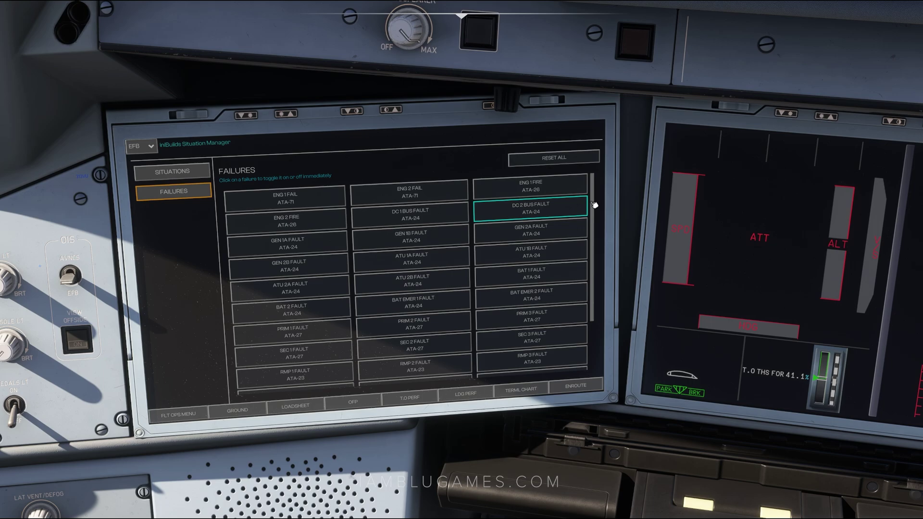
pyautogui.scroll(-3, 595, 206)
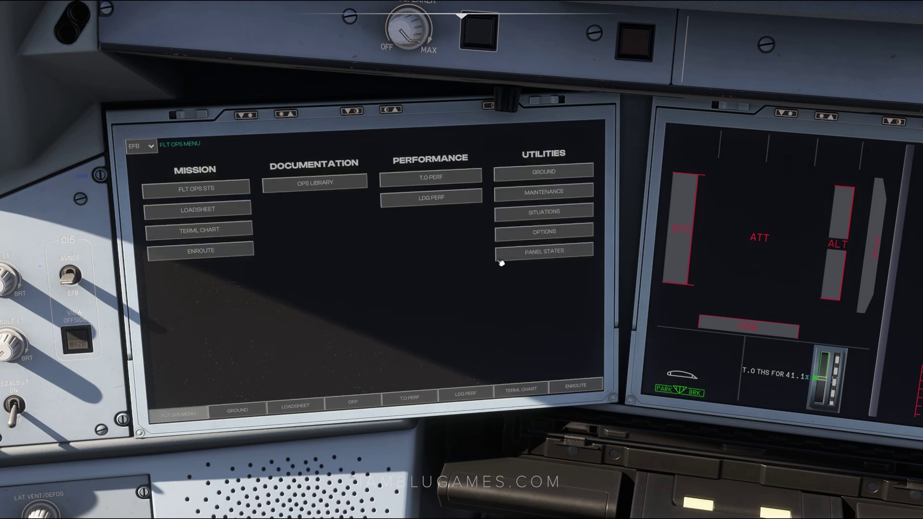
# - List the Cold and Dark through Ready for Takeoff panel presets, with the camera reset to the full cockpit
pyautogui.click(544, 254)
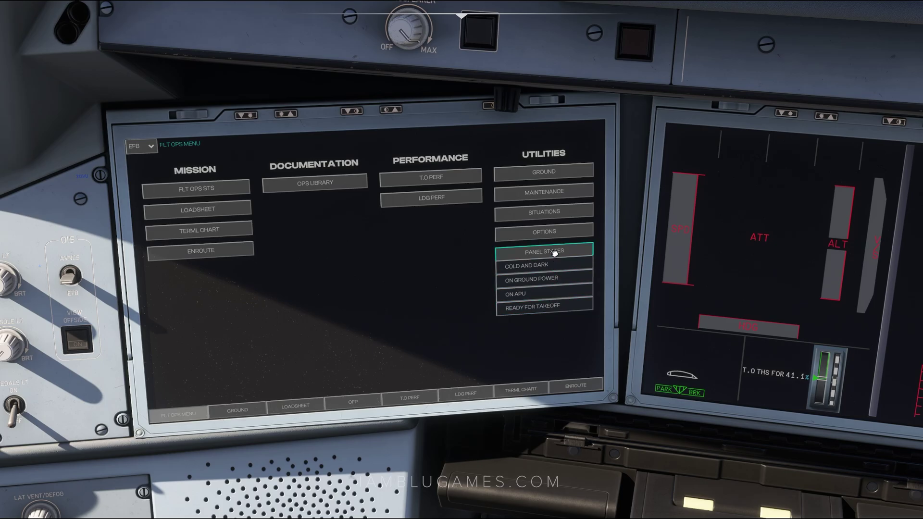
pyautogui.hotkey('ctrl', 'space')
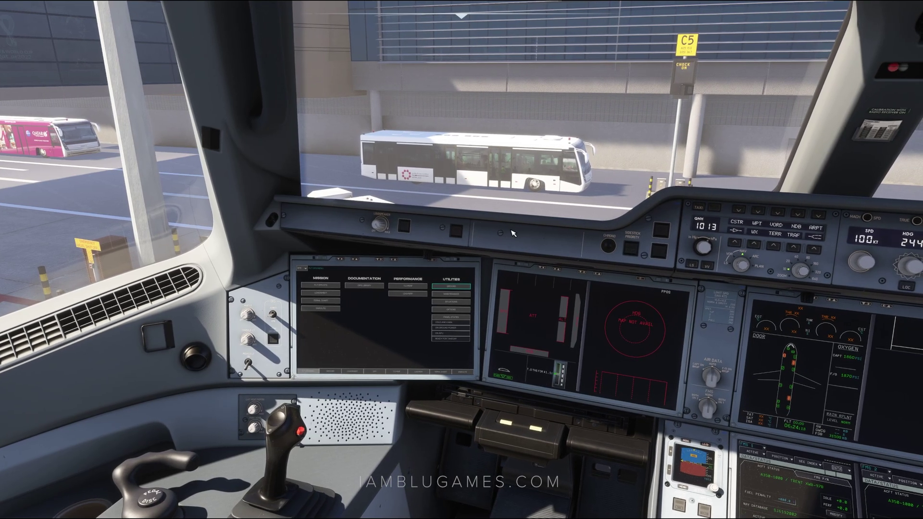